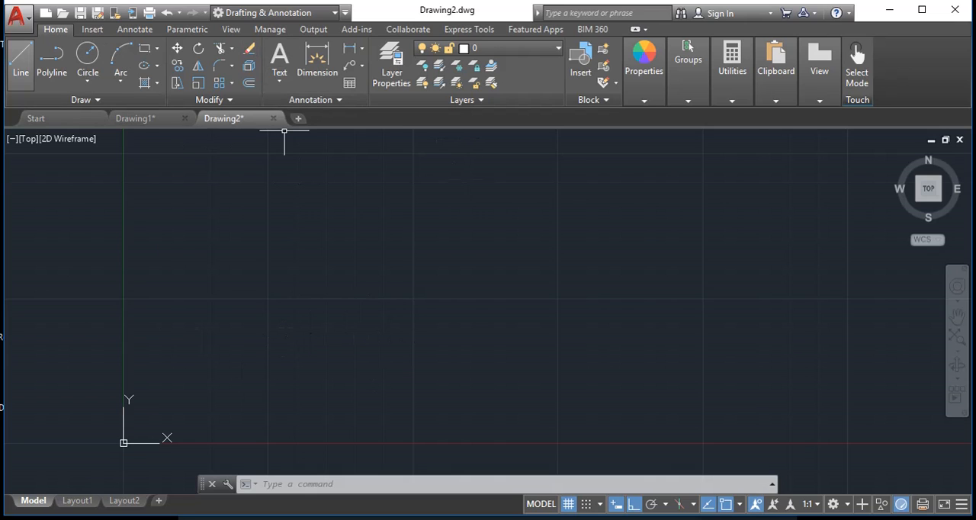
Start a line at the origin, coordinates 0,0, and turn Ortho mode off
{"action": "left_click", "coordinate": [21, 61]}
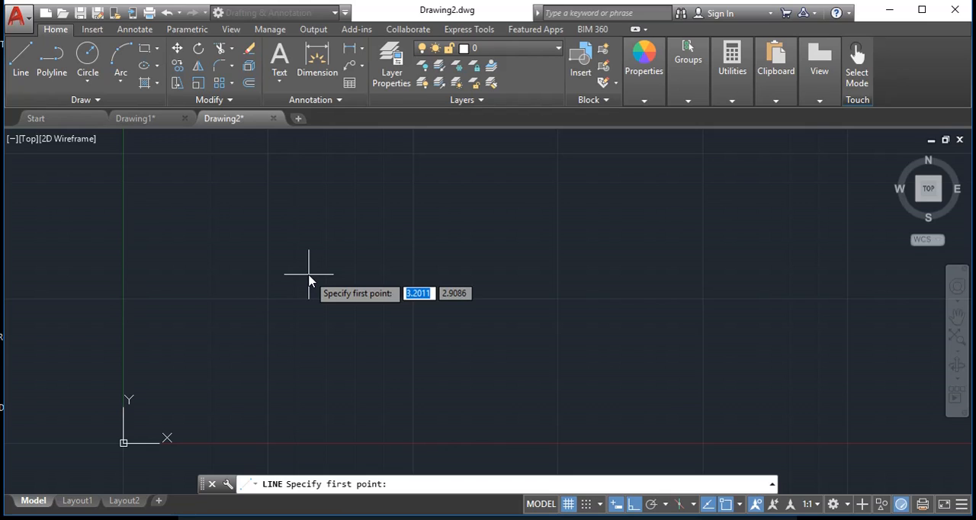
{"action": "type", "text": "0"}
{"action": "key", "text": "Tab"}
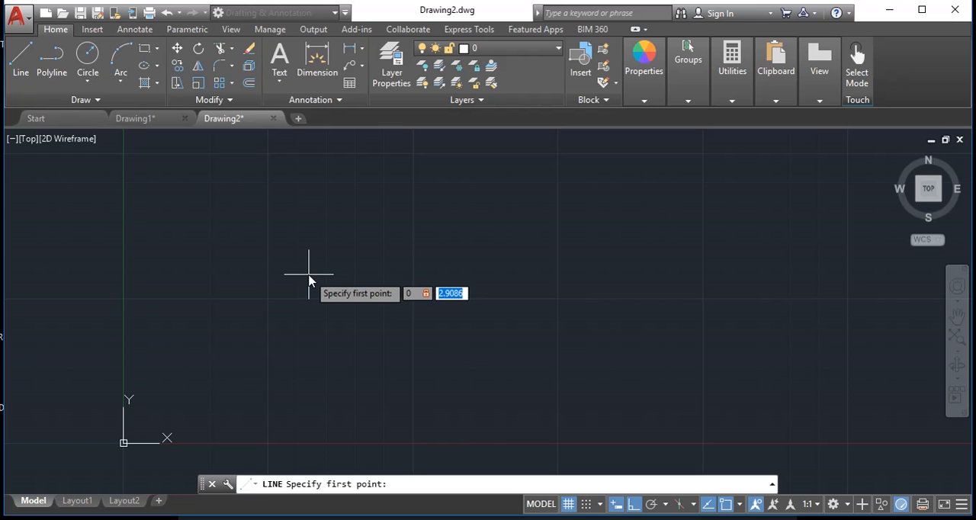
{"action": "type", "text": "0"}
{"action": "key", "text": "Return"}
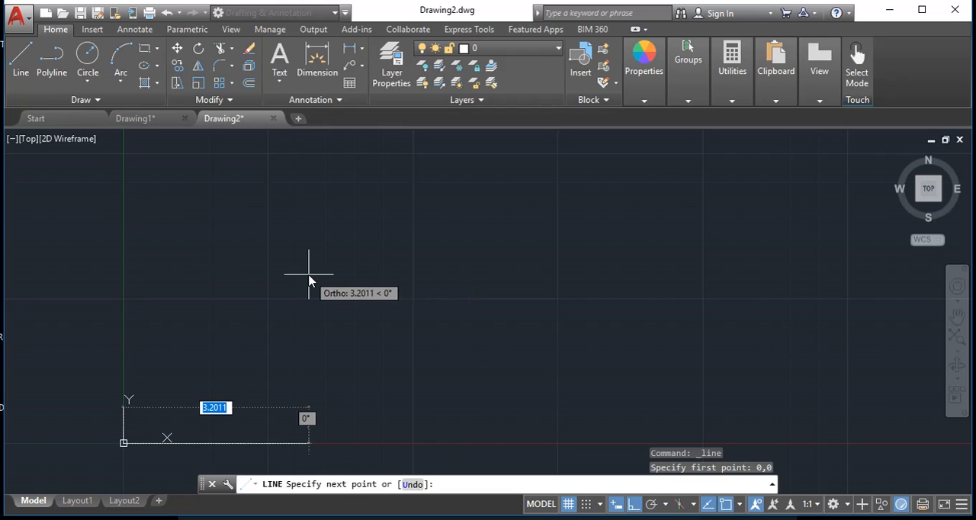
{"action": "key", "text": "F8"}
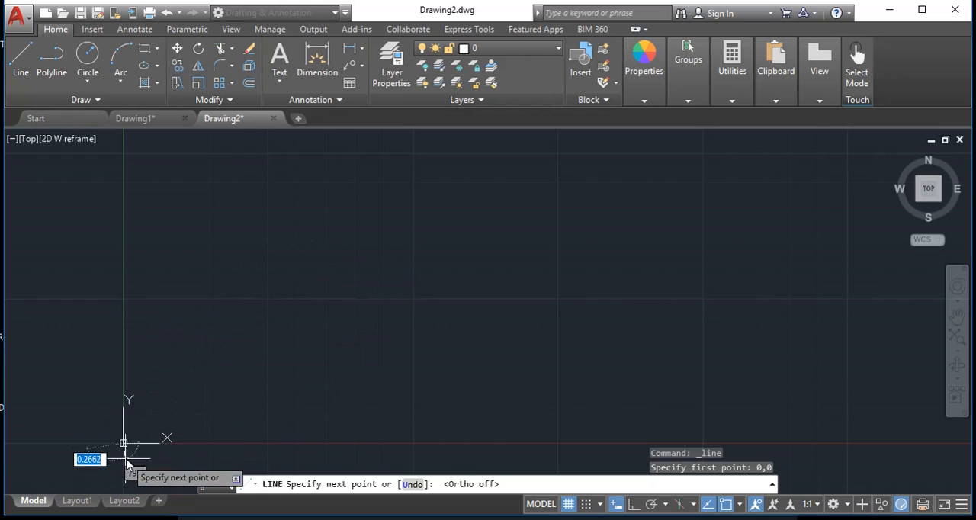
Draw the line segment from the origin to the relative coordinates @3,2
{"action": "middle_click_drag", "start_coordinate": [201, 384], "coordinate": [445, 285]}
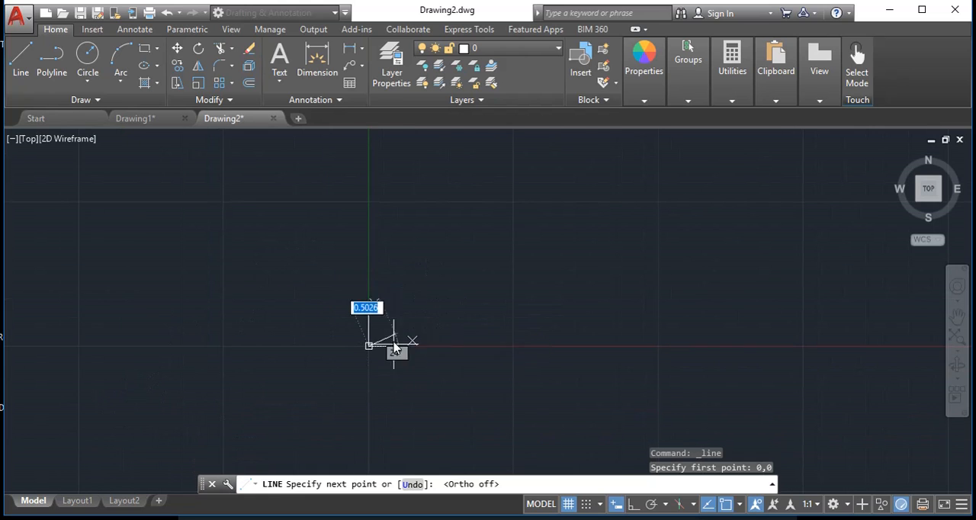
{"action": "middle_click_drag", "start_coordinate": [617, 211], "coordinate": [373, 293]}
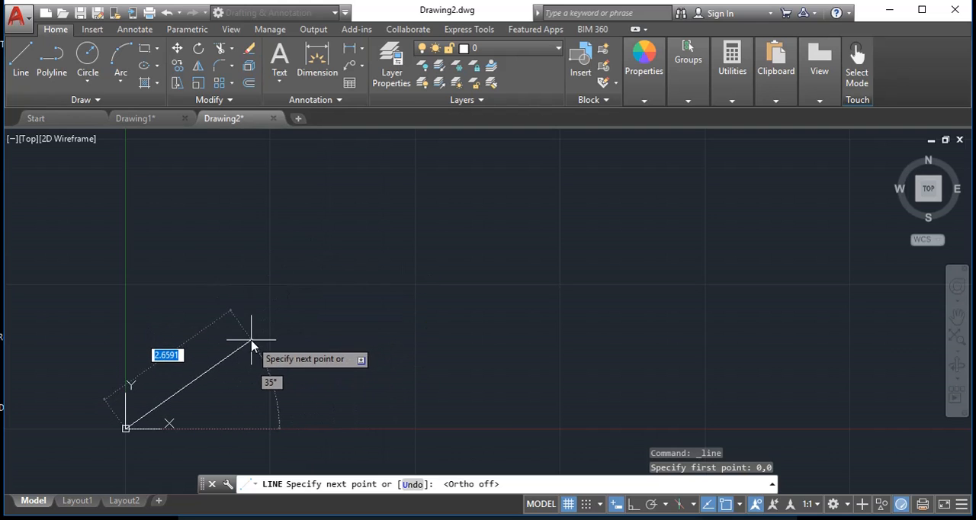
{"action": "middle_click_drag", "start_coordinate": [252, 344], "coordinate": [305, 308]}
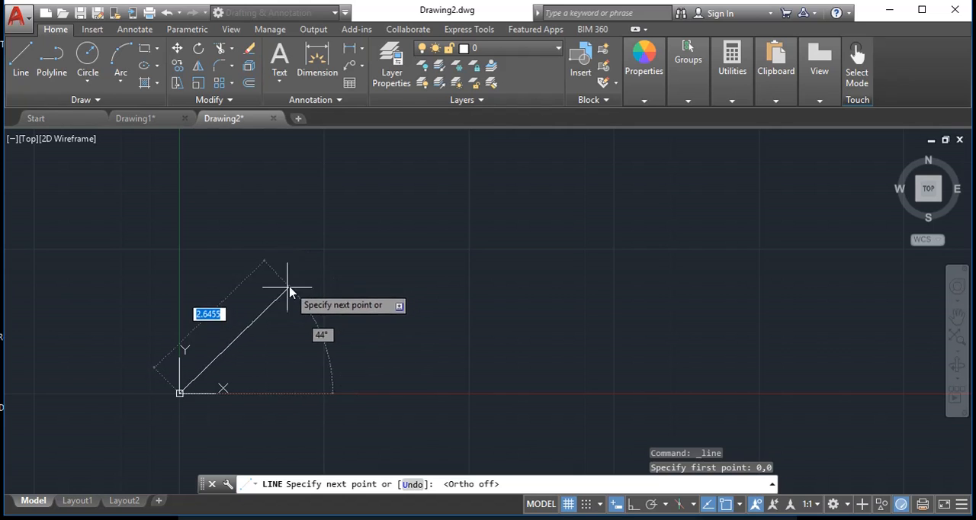
{"action": "scroll", "coordinate": [197, 386], "scroll_direction": "up", "scroll_amount": 2}
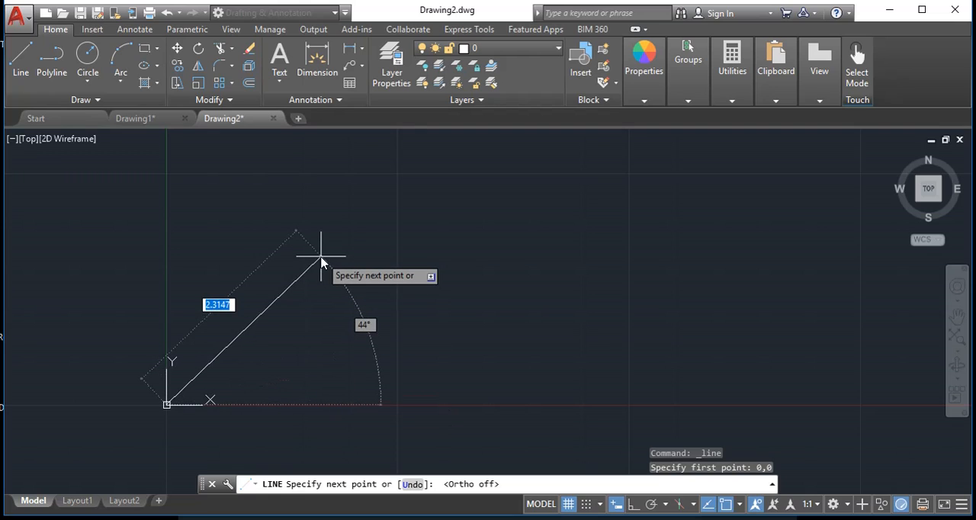
{"action": "key", "text": "Tab"}
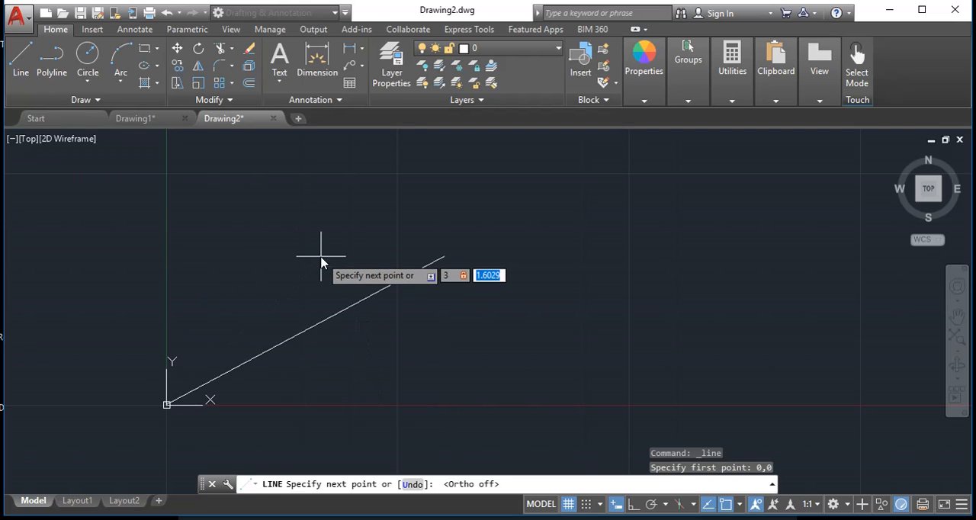
{"action": "key", "text": "BackSpace"}
{"action": "key", "text": "Return"}
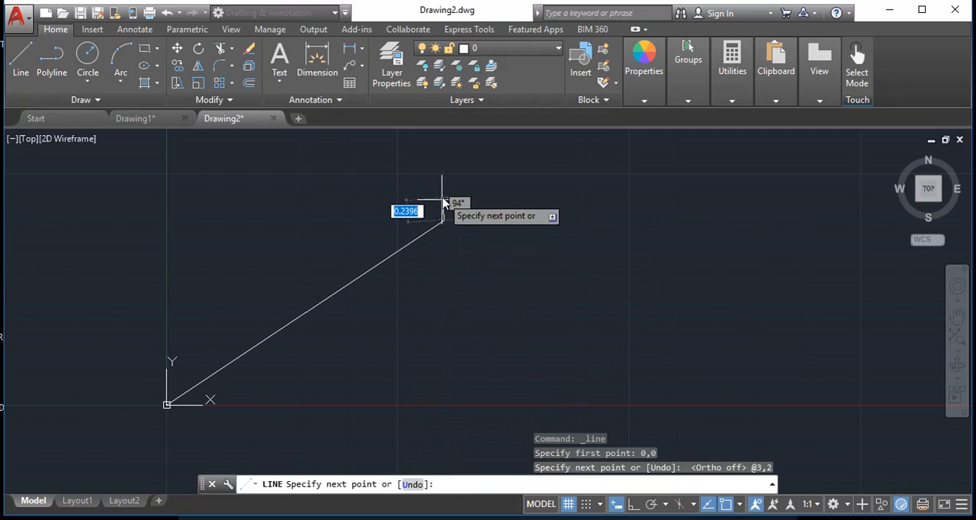
Undo the last line segment, and switch dynamic input off and back on while keeping the Line command running
{"action": "type", "text": "u"}
{"action": "key", "text": "Return"}
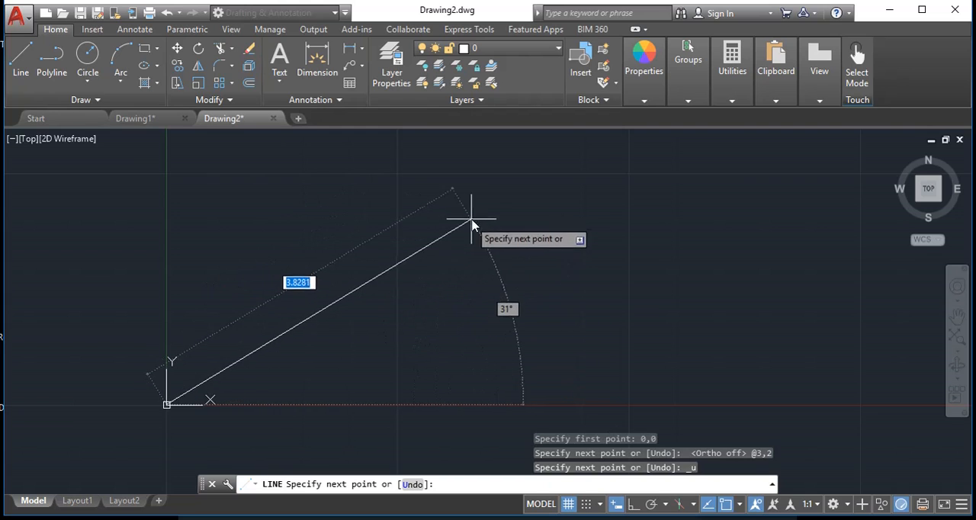
{"action": "scroll", "coordinate": [484, 221], "scroll_direction": "down", "scroll_amount": 2}
{"action": "middle_click_drag", "start_coordinate": [484, 221], "coordinate": [363, 274]}
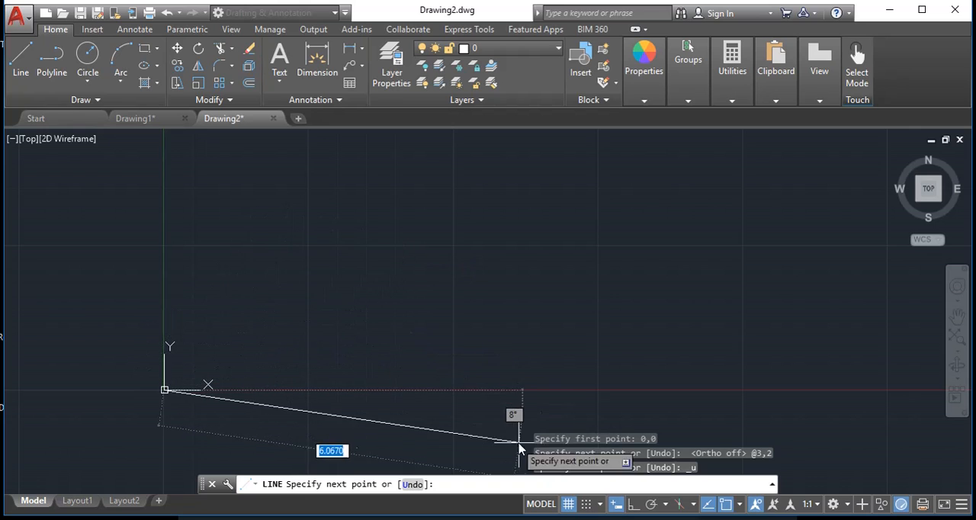
{"action": "left_click", "coordinate": [615, 505]}
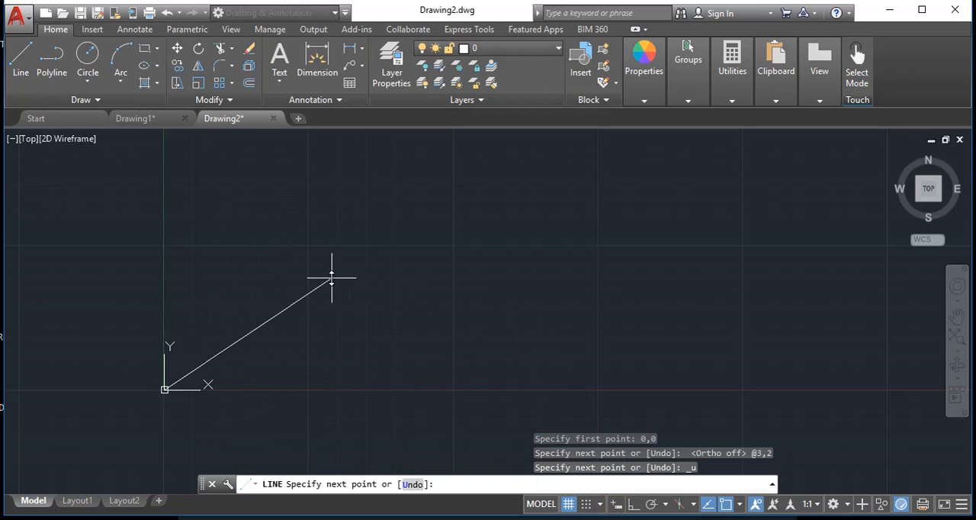
{"action": "left_click", "coordinate": [615, 504]}
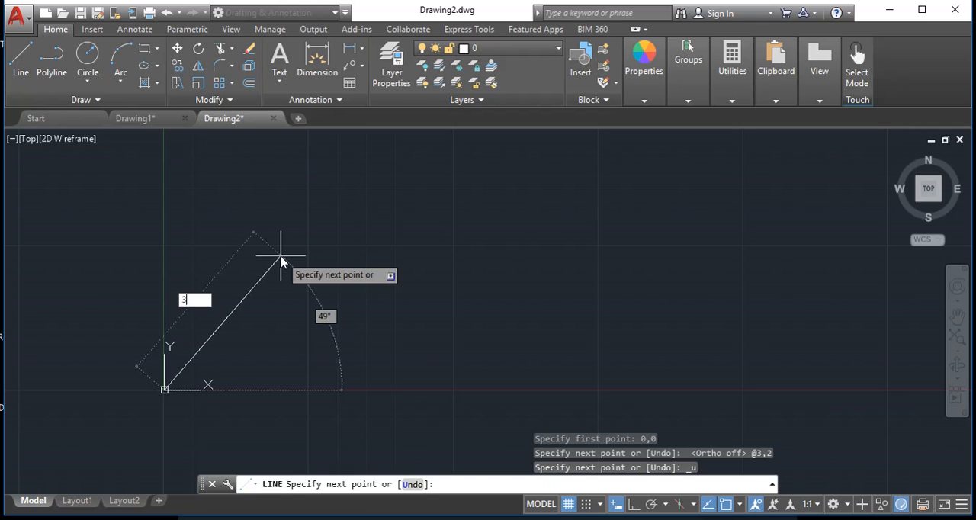
Draw the line segment from the origin with a length of 4 at an angle of 55°
{"action": "key", "text": "Tab"}
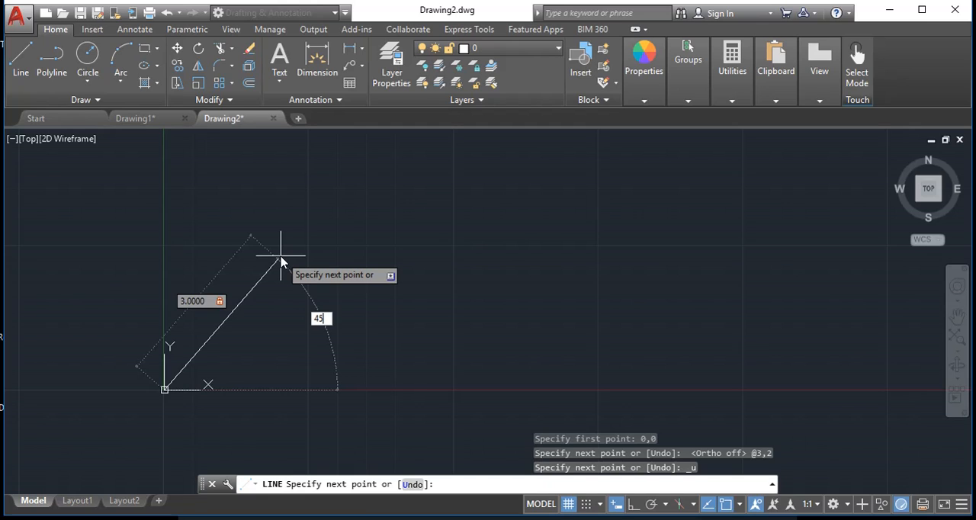
{"action": "key", "text": "Tab"}
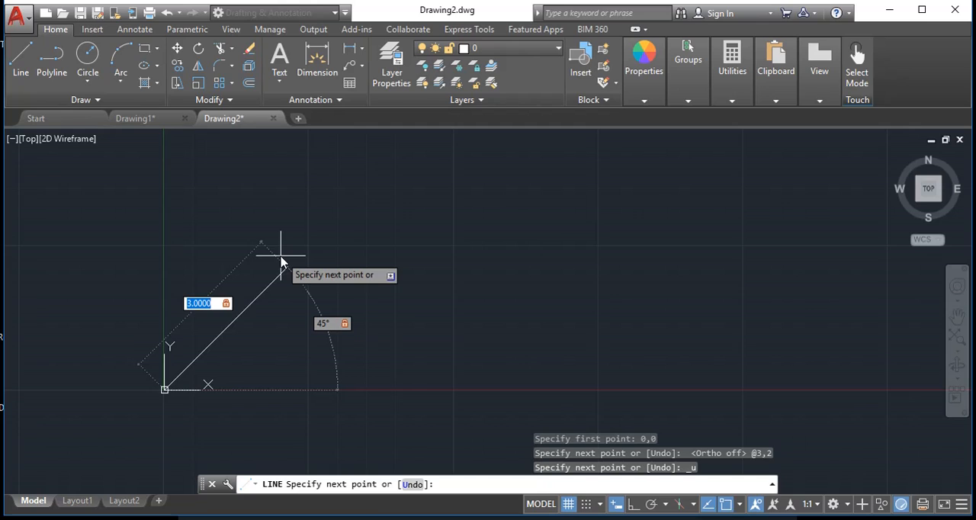
{"action": "type", "text": "4"}
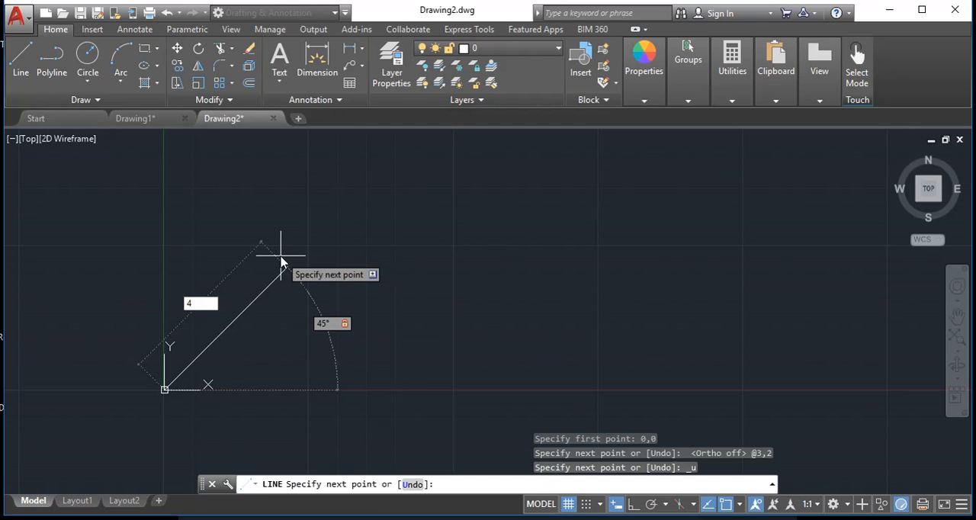
{"action": "key", "text": "Tab"}
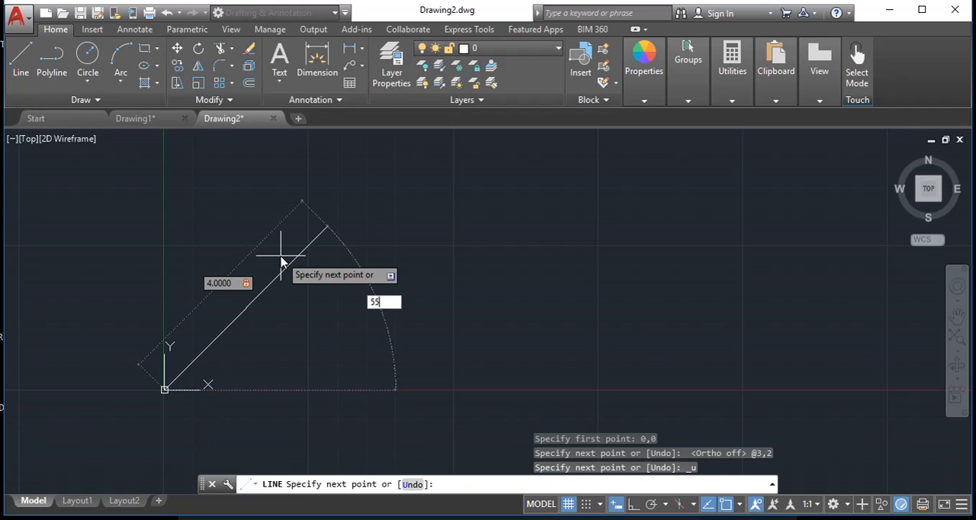
{"action": "key", "text": "Return"}
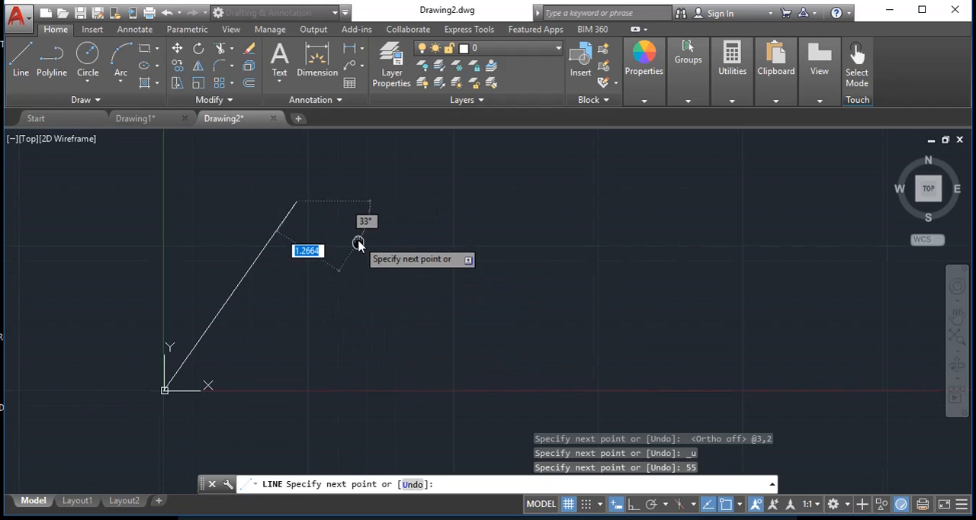
Turn Ortho mode on and draw a horizontal segment 4 units long to the right from the sloped line's upper end
{"action": "middle_click_drag", "start_coordinate": [358, 243], "coordinate": [339, 325]}
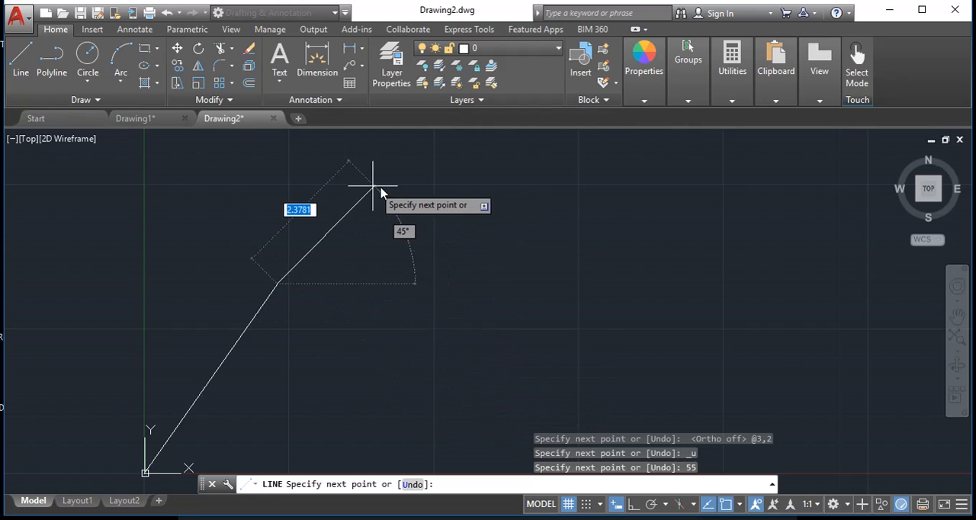
{"action": "key", "text": "F8"}
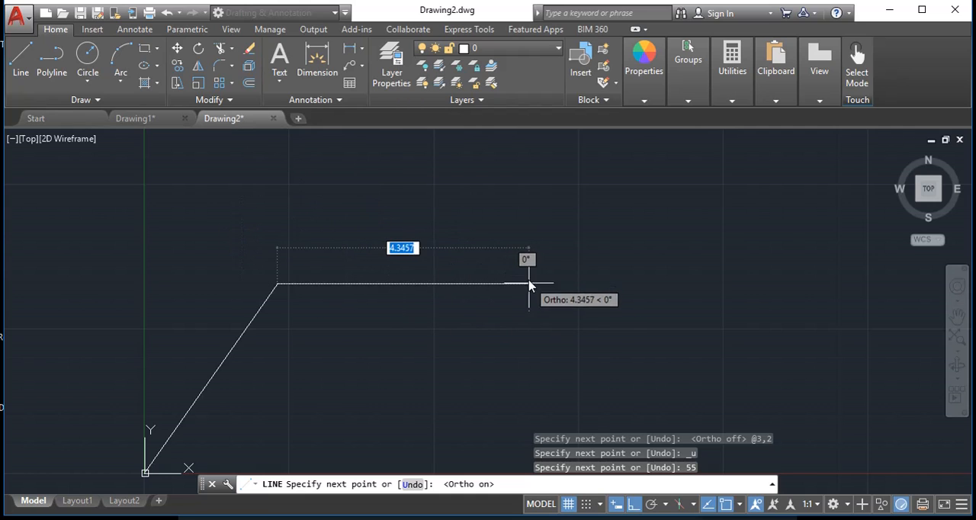
{"action": "scroll", "coordinate": [549, 305], "scroll_direction": "down", "scroll_amount": 4}
{"action": "middle_click_drag", "start_coordinate": [554, 229], "coordinate": [519, 310]}
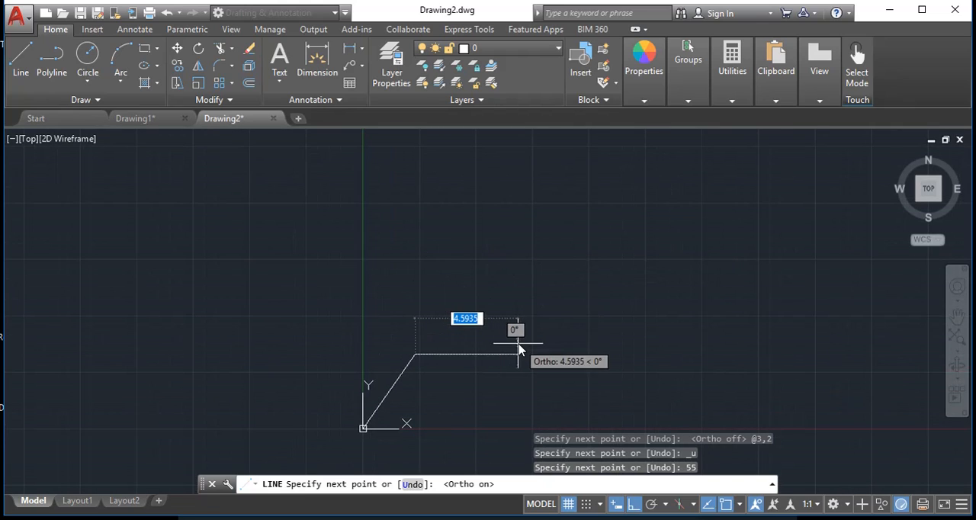
{"action": "scroll", "coordinate": [519, 349], "scroll_direction": "up", "scroll_amount": 2}
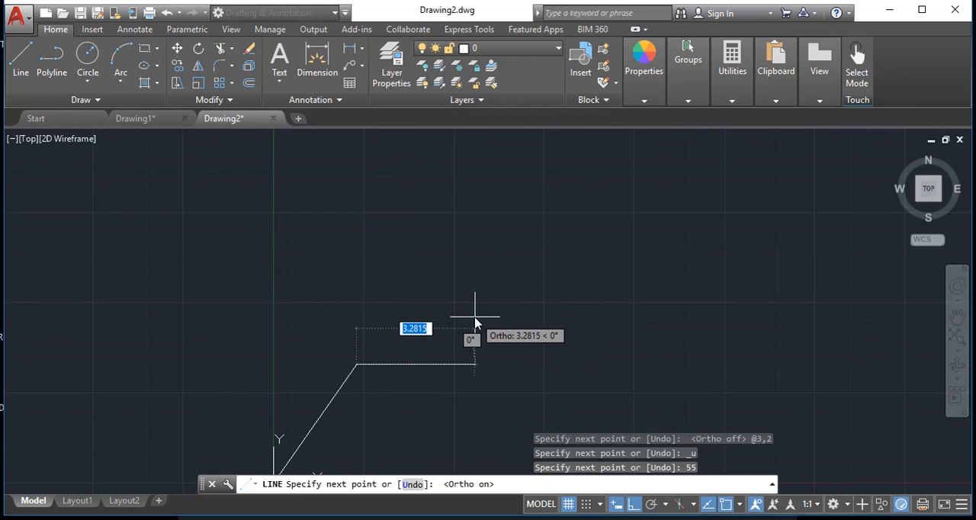
{"action": "type", "text": "4"}
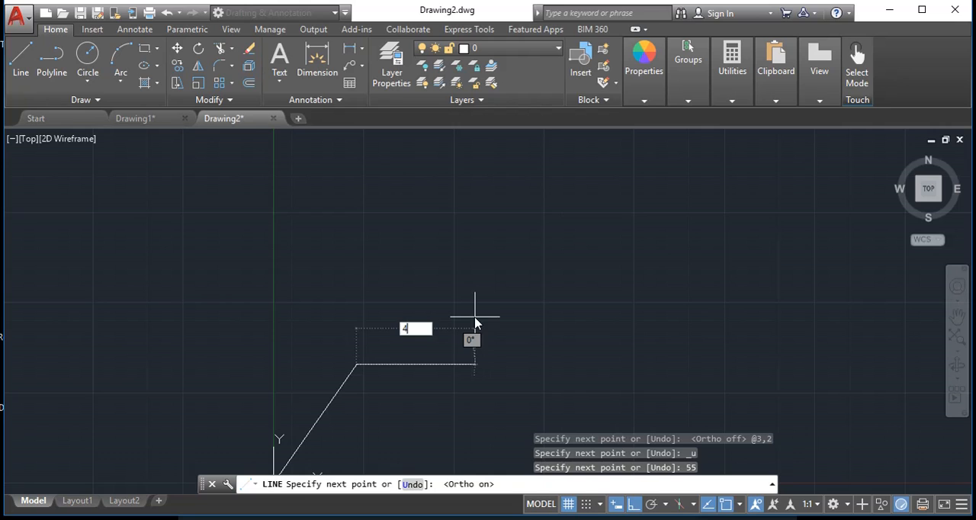
{"action": "key", "text": "Return"}
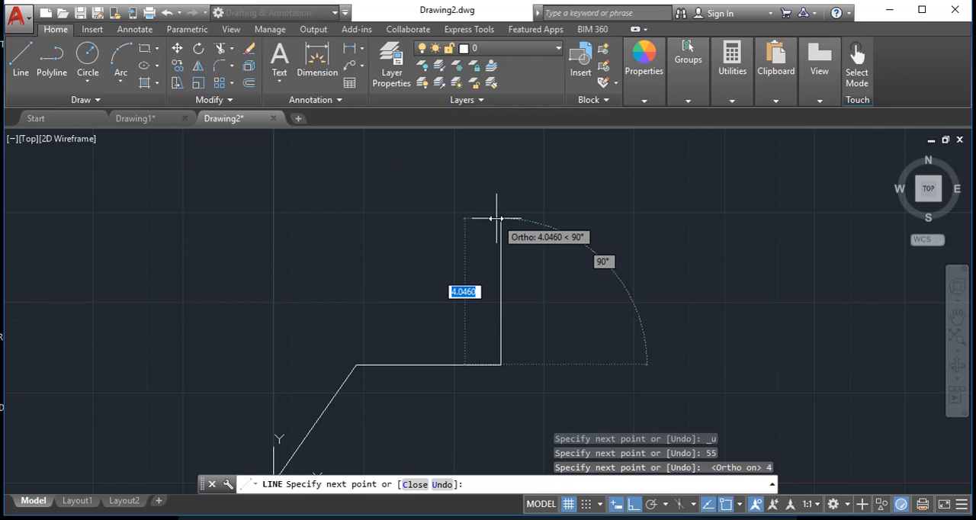
Complete the rectangle with segments 3 units up, 4 units left and 3 units down, and end the Line command
{"action": "type", "text": "3"}
{"action": "key", "text": "Return"}
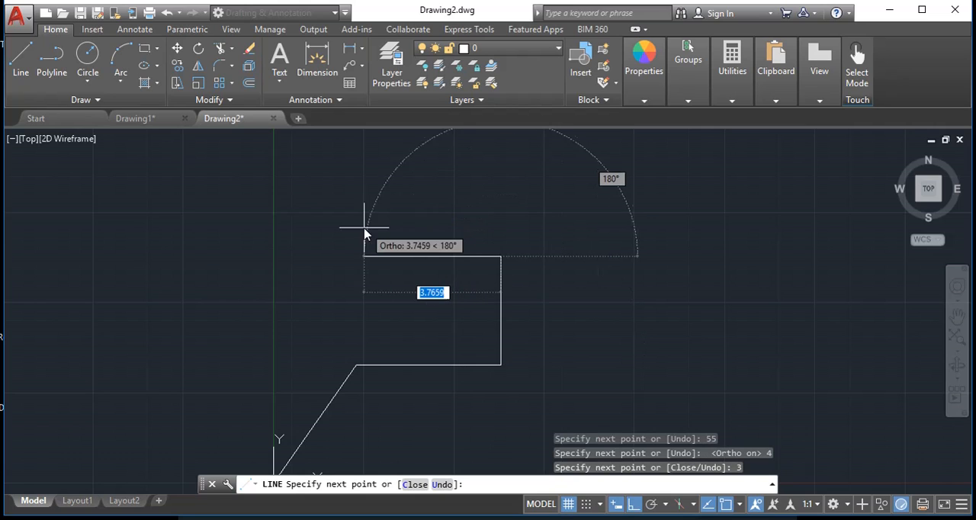
{"action": "type", "text": "4"}
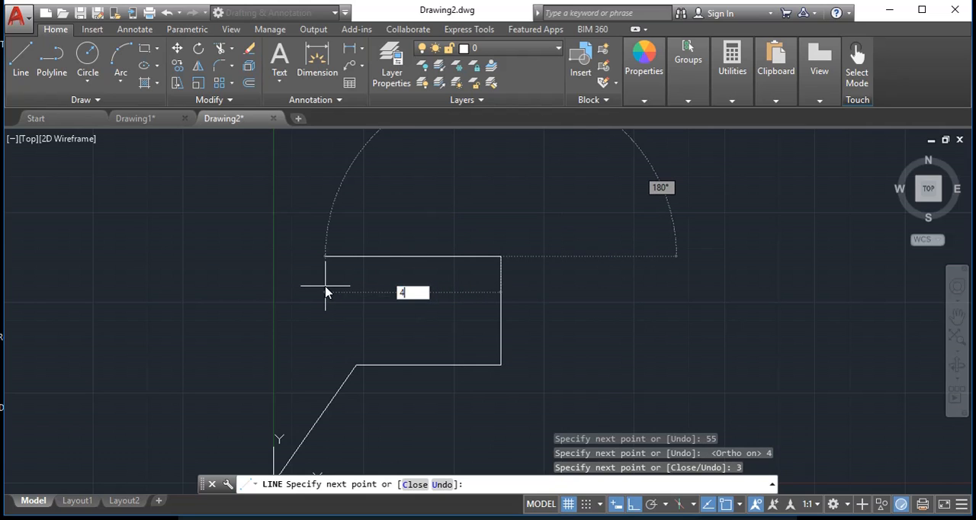
{"action": "key", "text": "Return"}
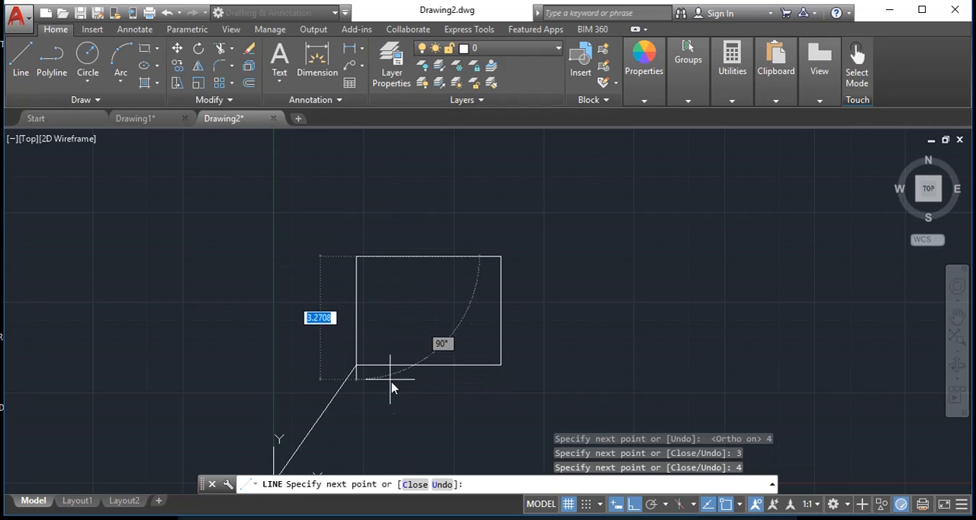
{"action": "type", "text": "3"}
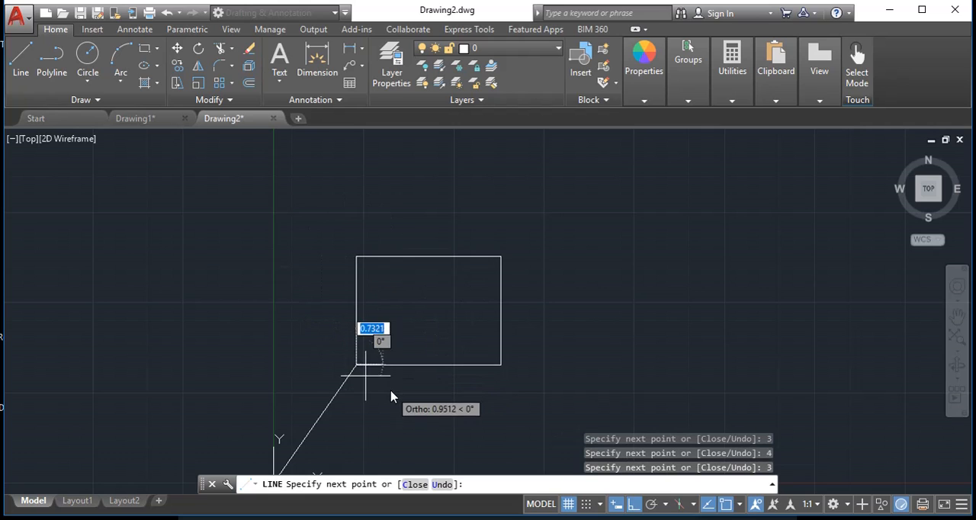
{"action": "key", "text": "Return"}
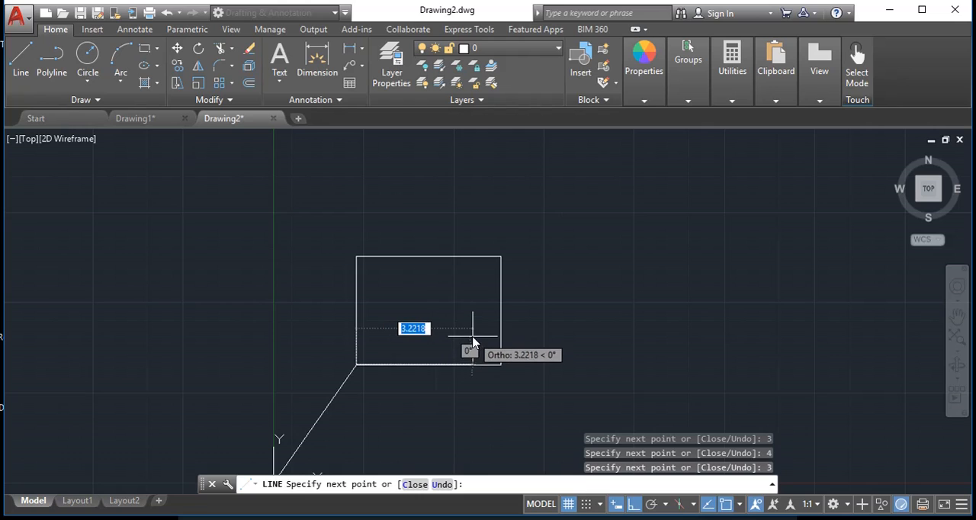
{"action": "key", "text": "Escape"}
Erase the four sides of the rectangle, keeping the sloped line from the origin
{"action": "left_click", "coordinate": [449, 212]}
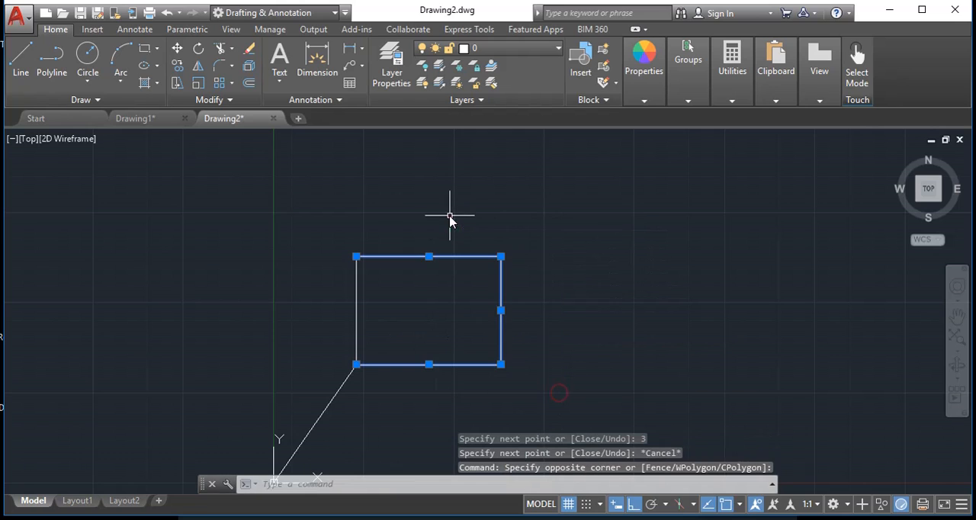
{"action": "left_click", "coordinate": [368, 199]}
{"action": "left_click", "coordinate": [337, 303]}
{"action": "type", "text": "e"}
{"action": "key", "text": "Return"}
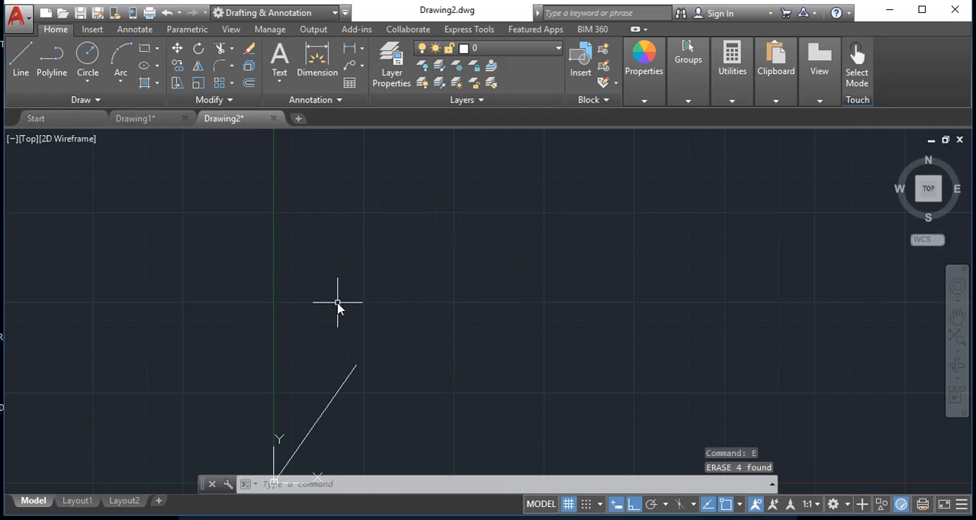
Start a line at the sloped line's upper end, turn Ortho mode and object snap off, and cancel the line
{"action": "left_click", "coordinate": [20, 57]}
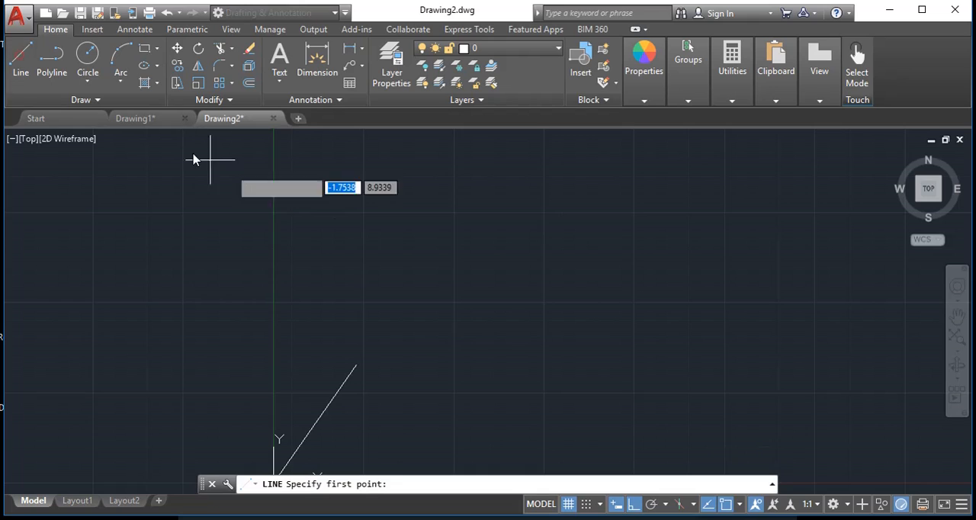
{"action": "left_click", "coordinate": [361, 367]}
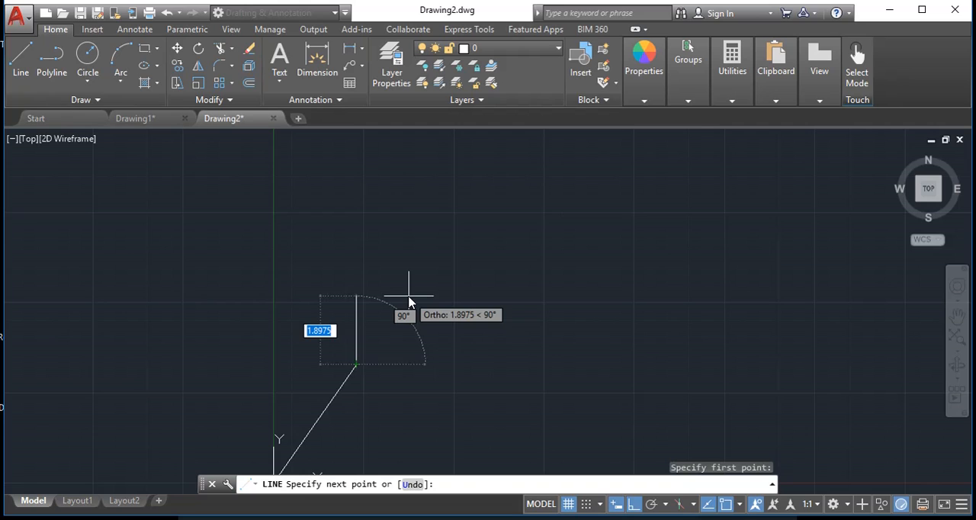
{"action": "key", "text": "F8"}
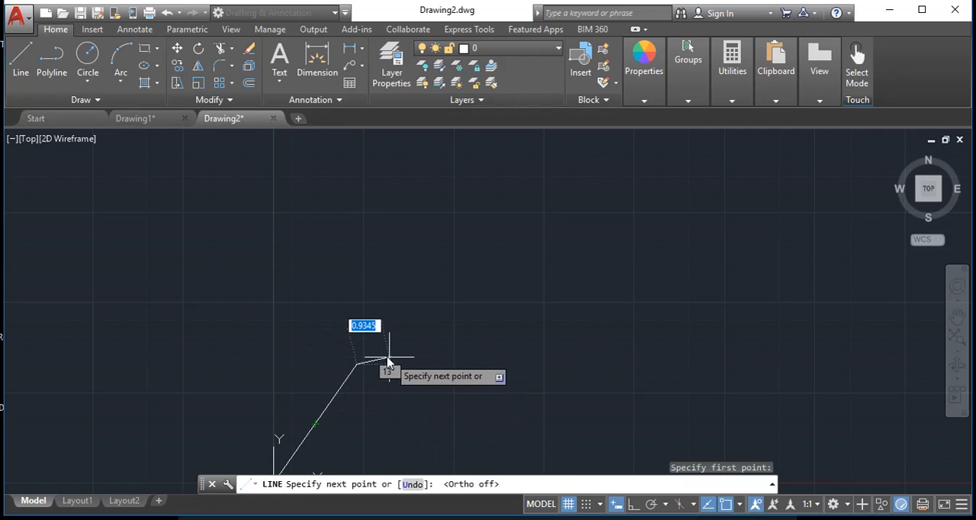
{"action": "key", "text": "F3"}
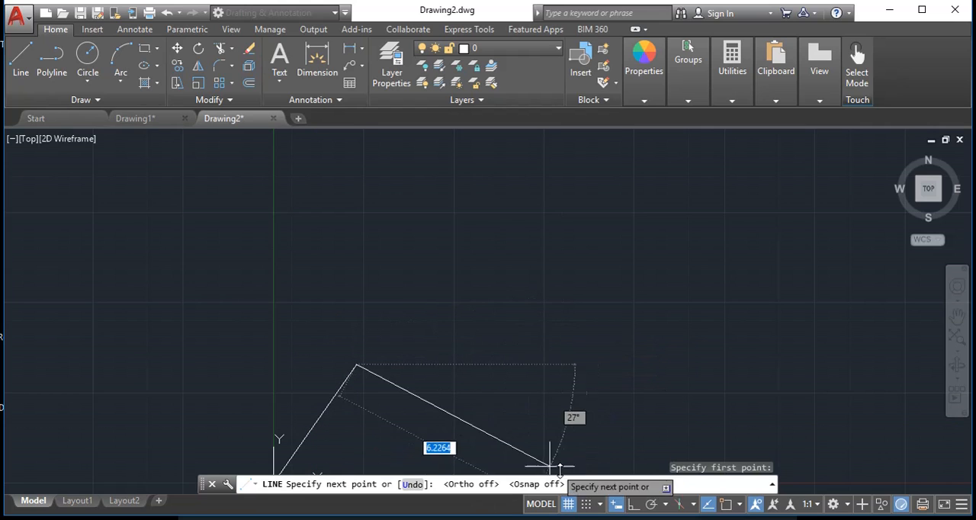
{"action": "key", "text": "Escape"}
Try to start a line at the sloped line's upper end by eye with object snap off, and cancel it
{"action": "key", "text": "Return"}
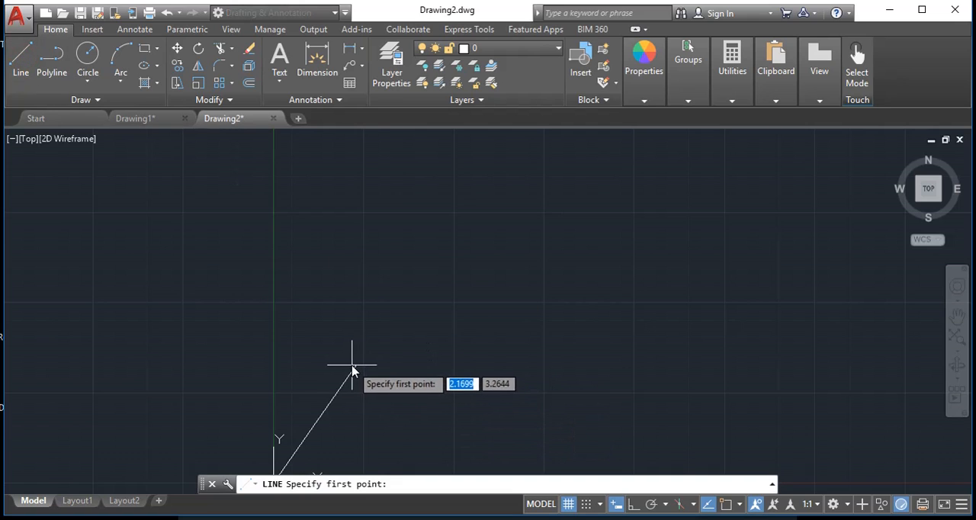
{"action": "scroll", "coordinate": [353, 367], "scroll_direction": "up", "scroll_amount": 4}
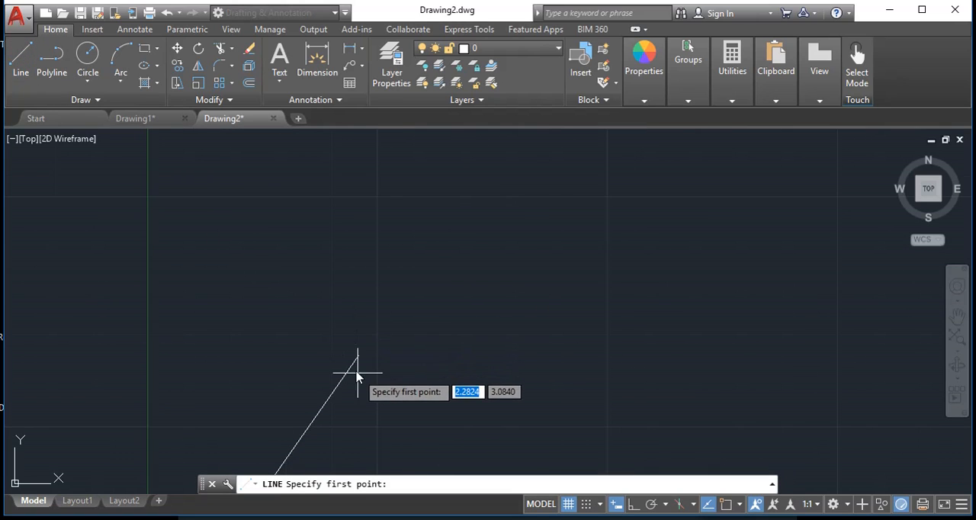
{"action": "middle_click_drag", "start_coordinate": [361, 371], "coordinate": [373, 319]}
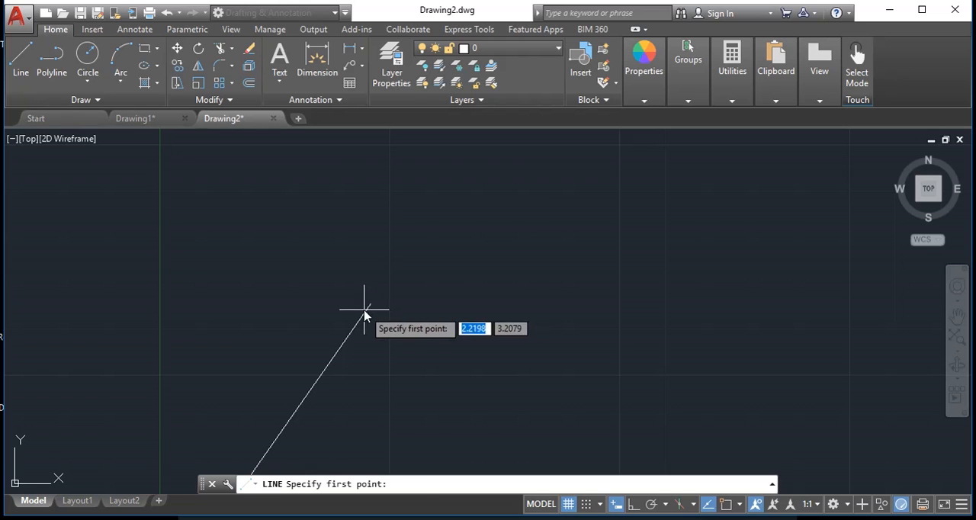
{"action": "left_click", "coordinate": [368, 309]}
{"action": "key", "text": "Escape"}
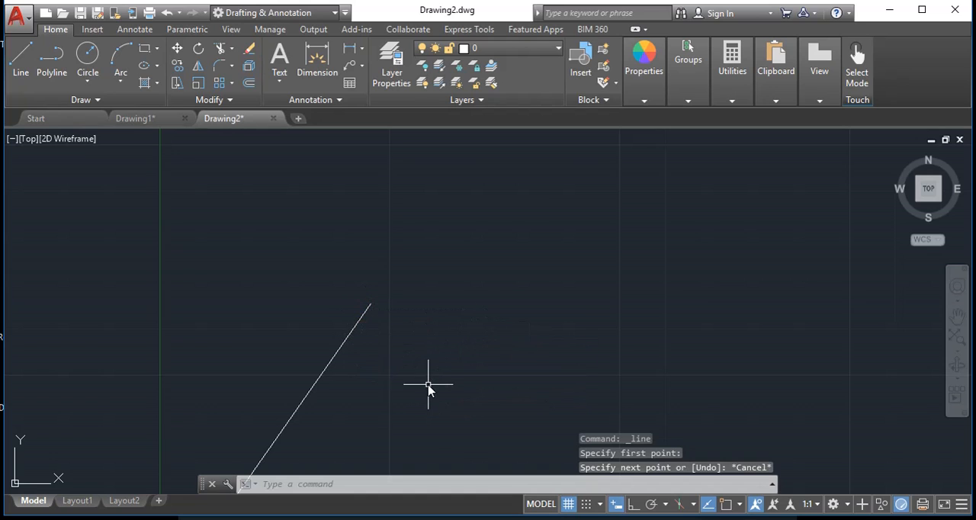
With object snap and Ortho mode on, draw a horizontal segment 2 units long to the right from the sloped line's upper endpoint
{"action": "left_click", "coordinate": [21, 57]}
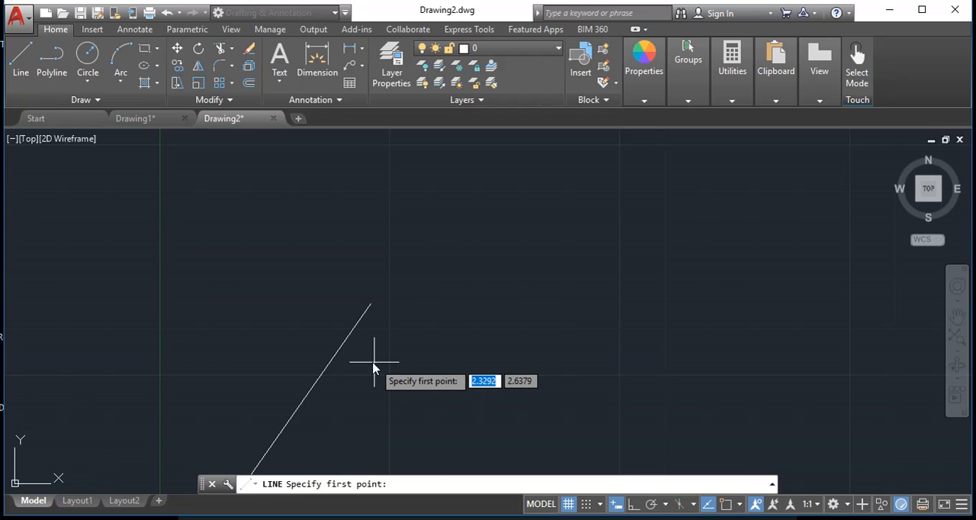
{"action": "key", "text": "F3"}
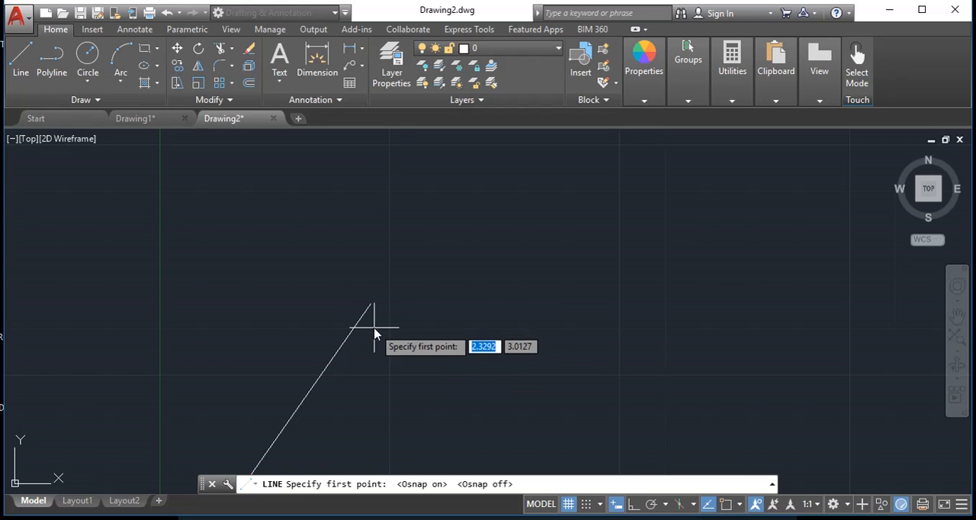
{"action": "key", "text": "F3"}
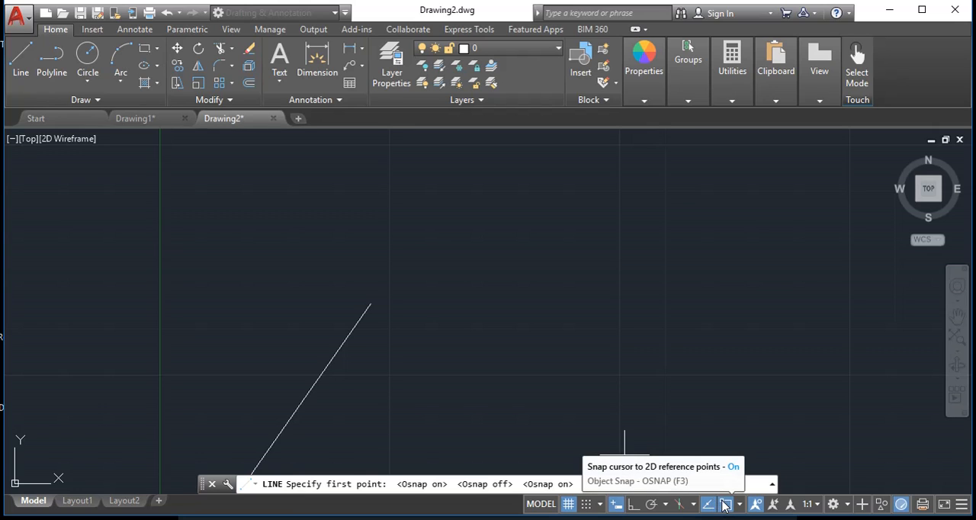
{"action": "left_click", "coordinate": [371, 303]}
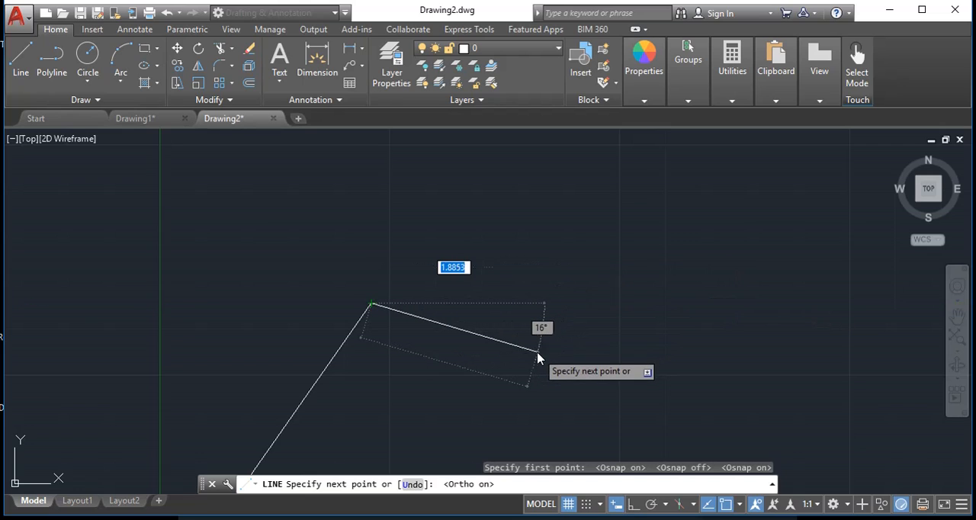
{"action": "key", "text": "F8"}
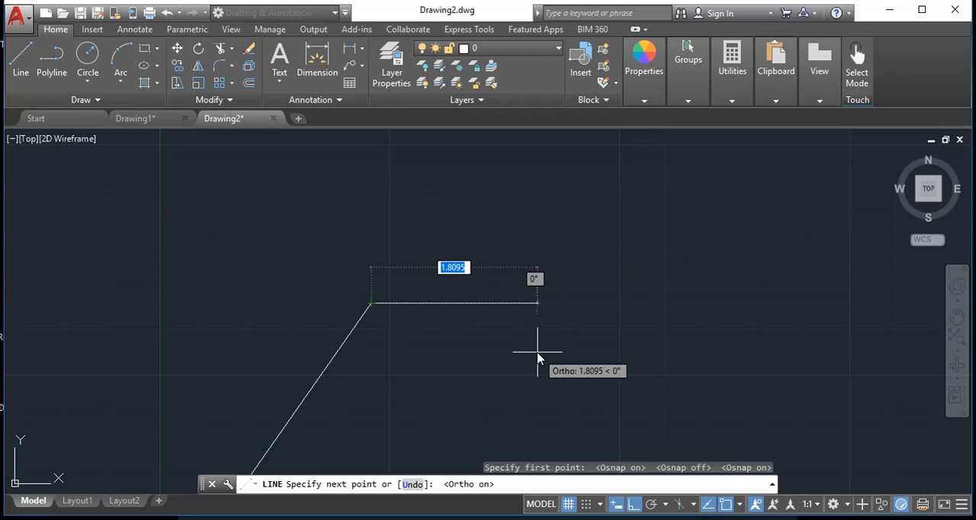
{"action": "type", "text": "2"}
{"action": "key", "text": "Return"}
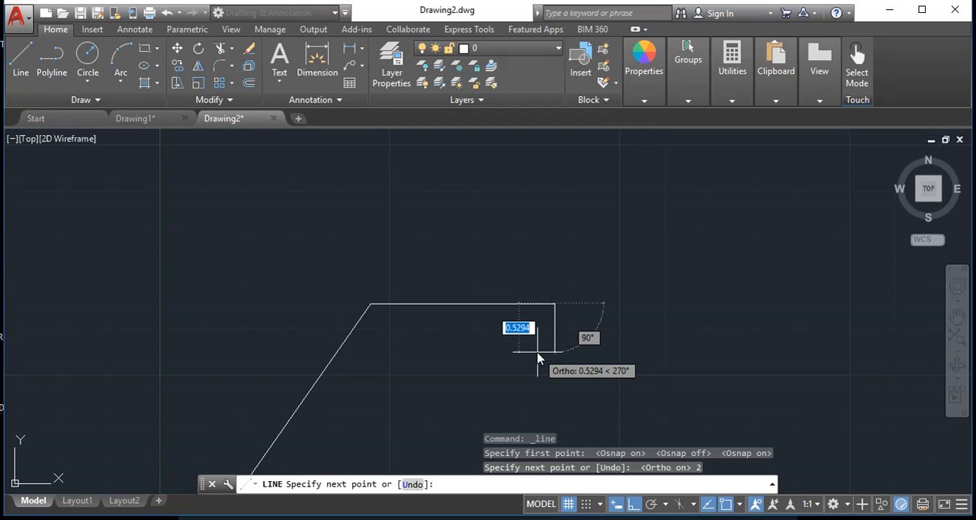
Continue the line with segments 1 unit down, 2 units right, 1 unit up and 1 unit left
{"action": "type", "text": "1"}
{"action": "key", "text": "Return"}
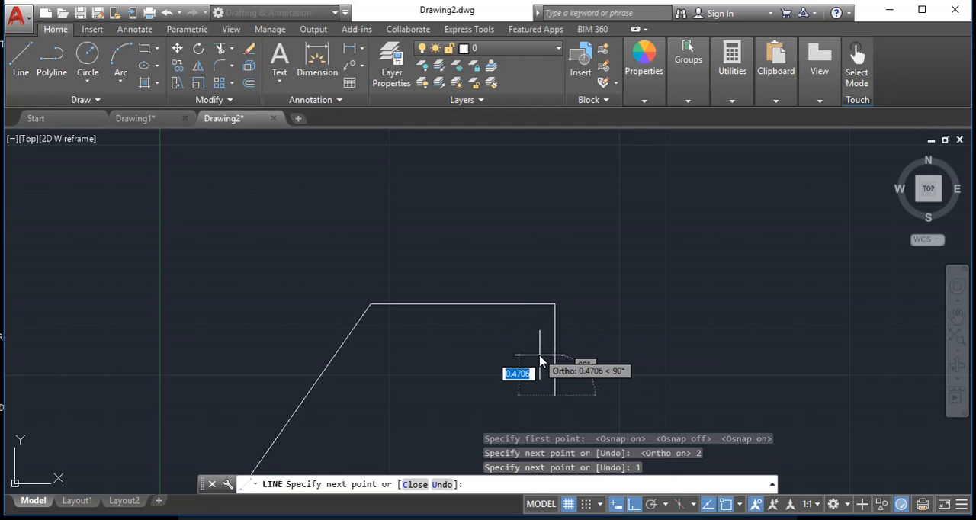
{"action": "type", "text": "2"}
{"action": "key", "text": "Return"}
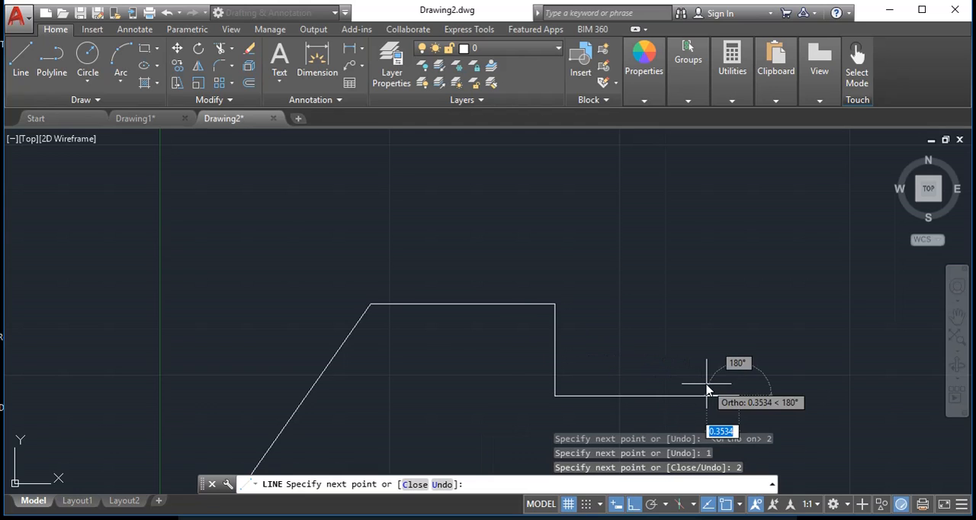
{"action": "type", "text": "1"}
{"action": "key", "text": "Return"}
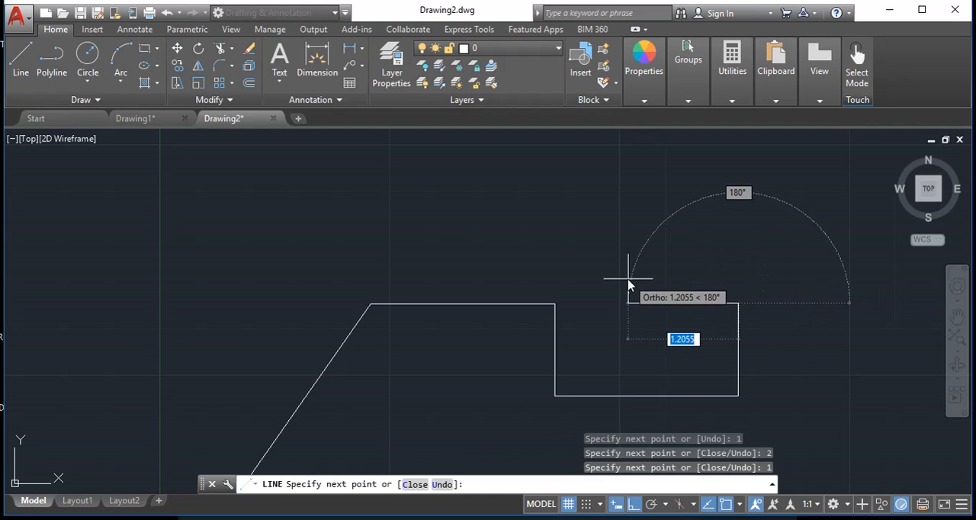
{"action": "type", "text": "1"}
{"action": "key", "text": "Return"}
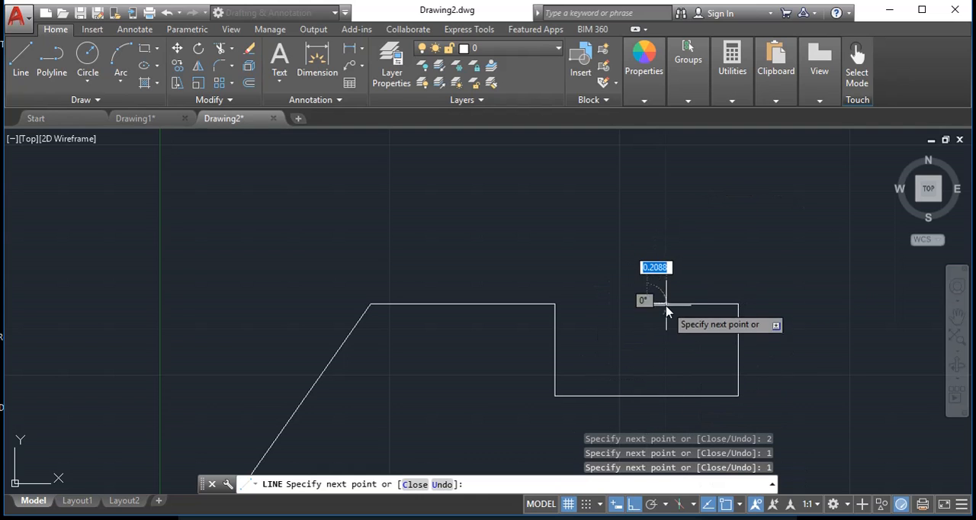
Turn Ortho mode off, try a segment 3 units long at 45° upward from the last endpoint, and undo that segment
{"action": "scroll", "coordinate": [640, 263], "scroll_direction": "down", "scroll_amount": 4}
{"action": "scroll", "coordinate": [687, 238], "scroll_direction": "down", "scroll_amount": 2}
{"action": "middle_click_drag", "start_coordinate": [687, 238], "coordinate": [557, 304]}
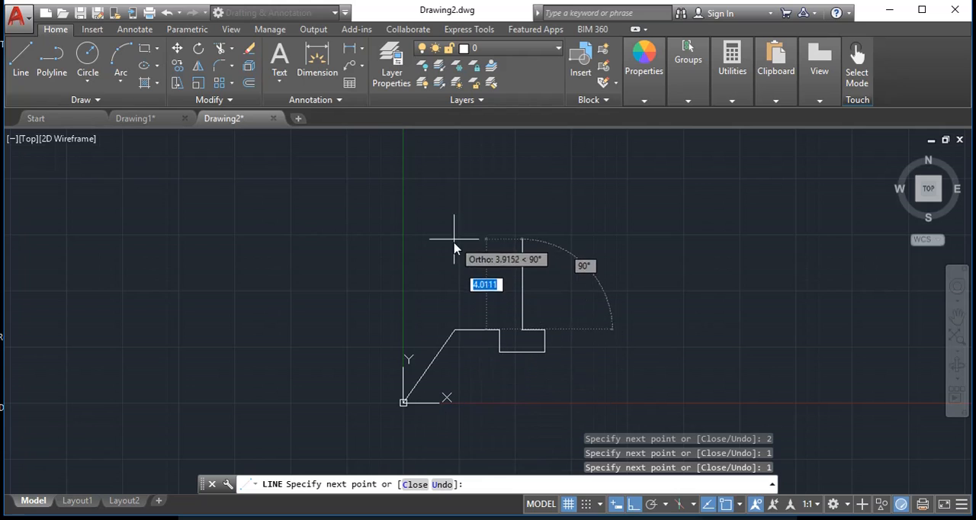
{"action": "key", "text": "F8"}
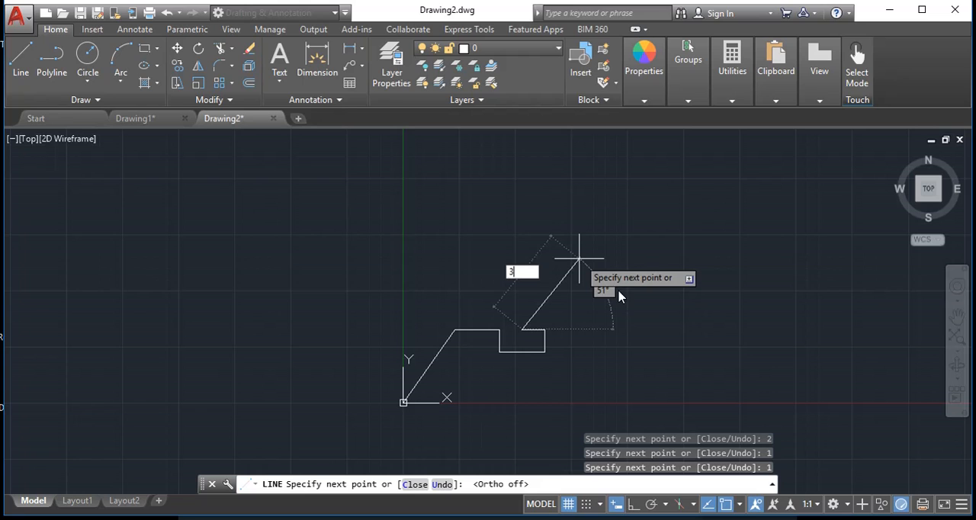
{"action": "key", "text": "Tab"}
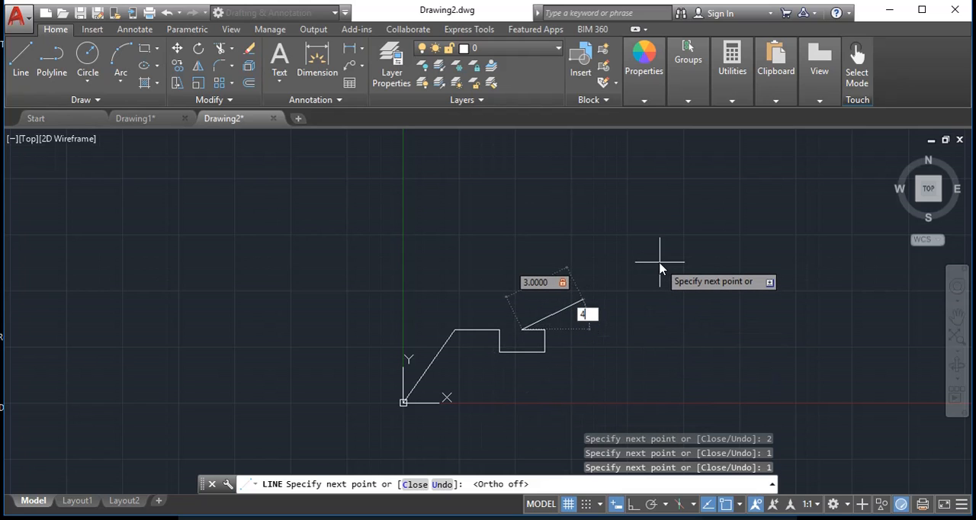
{"action": "key", "text": "Return"}
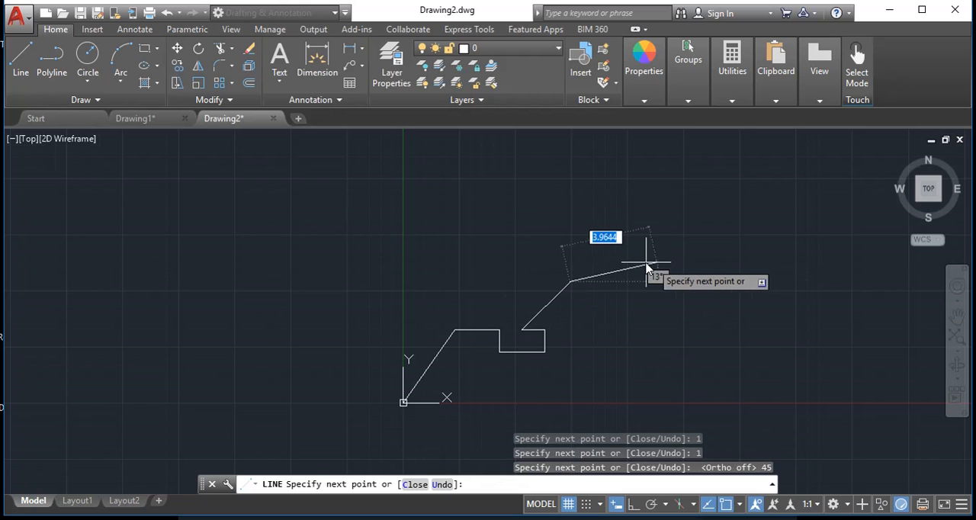
{"action": "key", "text": "ctrl+z"}
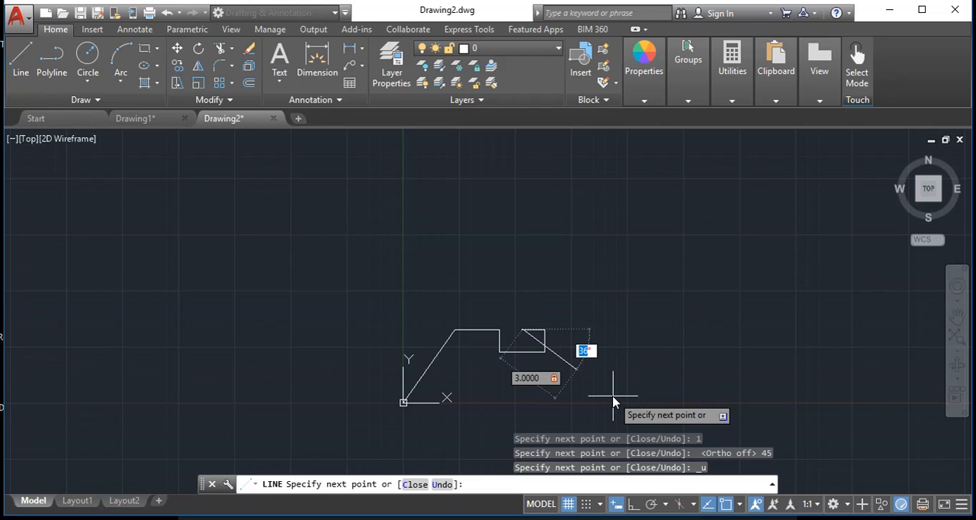
Try a 3-unit segment at 45° below the horizontal from the last endpoint, and undo it
{"action": "key", "text": "Return"}
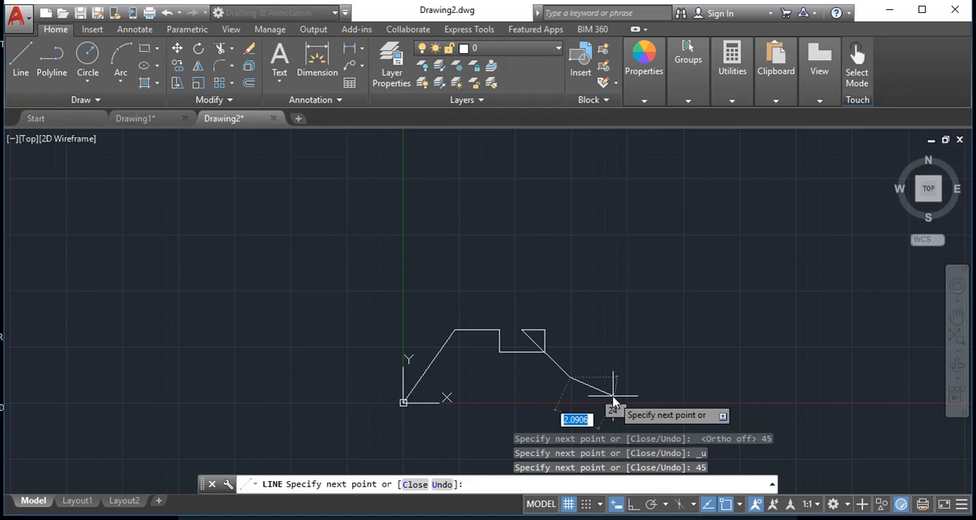
{"action": "type", "text": "u"}
{"action": "key", "text": "Return"}
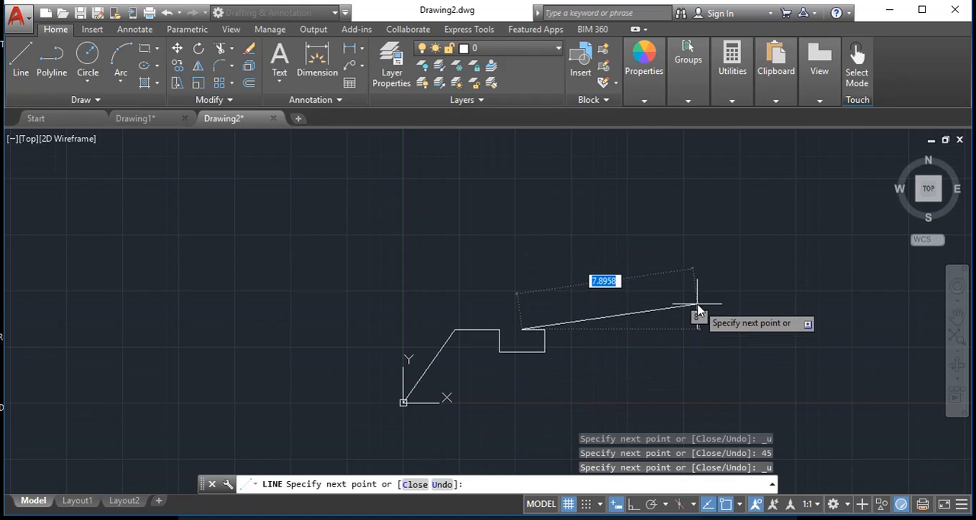
Try a 3-unit segment with an angle of -45° while aiming above the last endpoint, and undo it
{"action": "type", "text": "3"}
{"action": "key", "text": "Tab"}
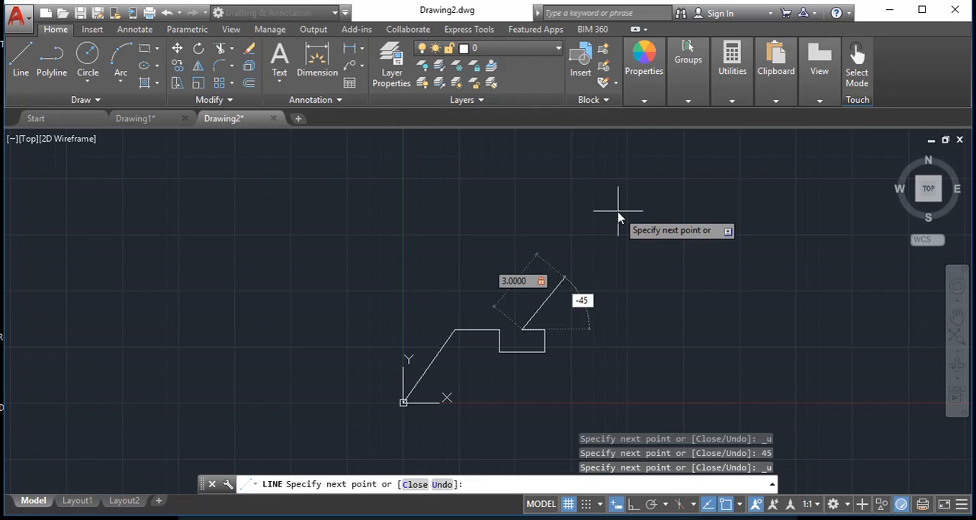
{"action": "type", "text": "-45"}
{"action": "key", "text": "Return"}
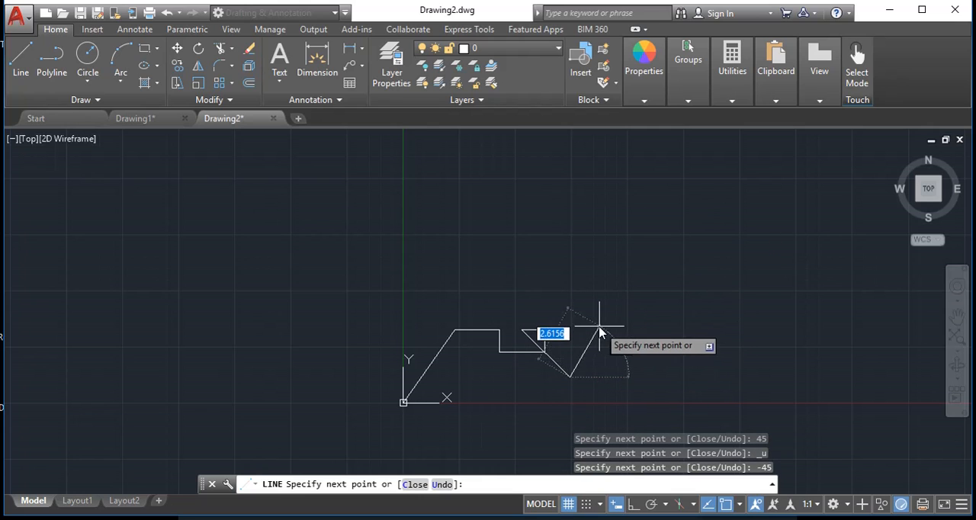
{"action": "key", "text": "ctrl+z"}
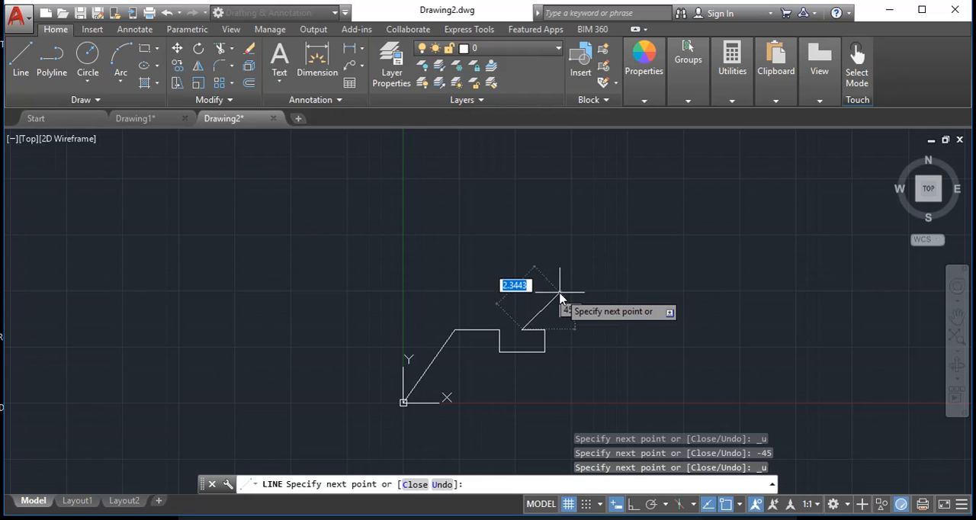